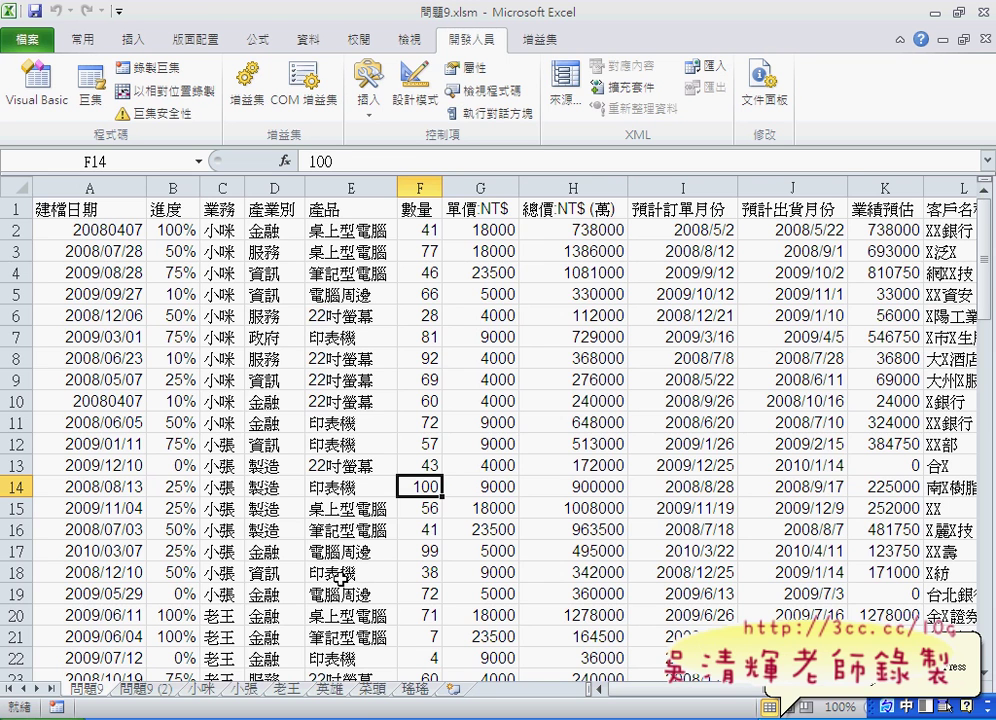
Step: Select columns C through E (業務, 產業別, 產品) of the 問題9 sales table
{"action": "left_click", "coordinate": [212, 181]}
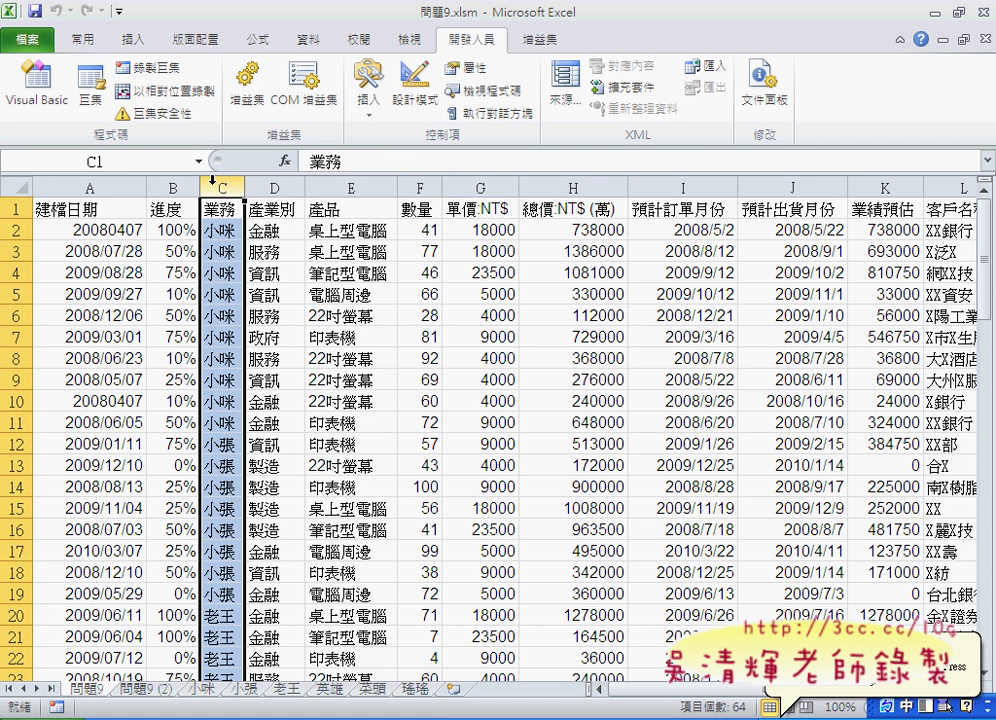
{"action": "left_click", "coordinate": [274, 187]}
{"action": "left_click", "coordinate": [354, 187]}
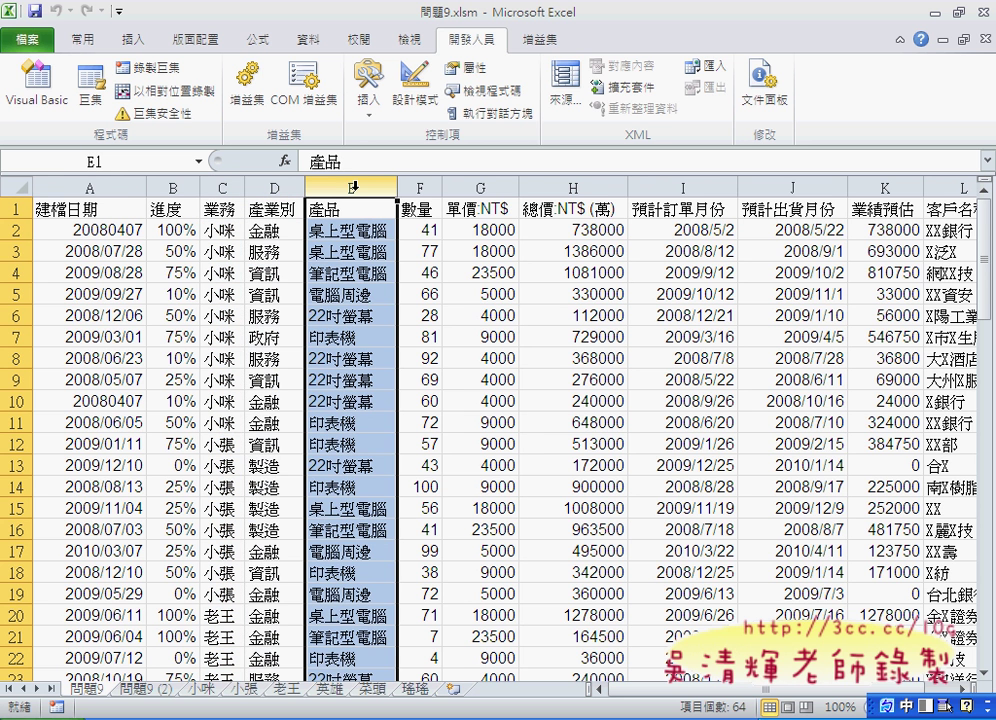
{"action": "left_click_drag", "start_coordinate": [354, 187], "coordinate": [223, 187]}
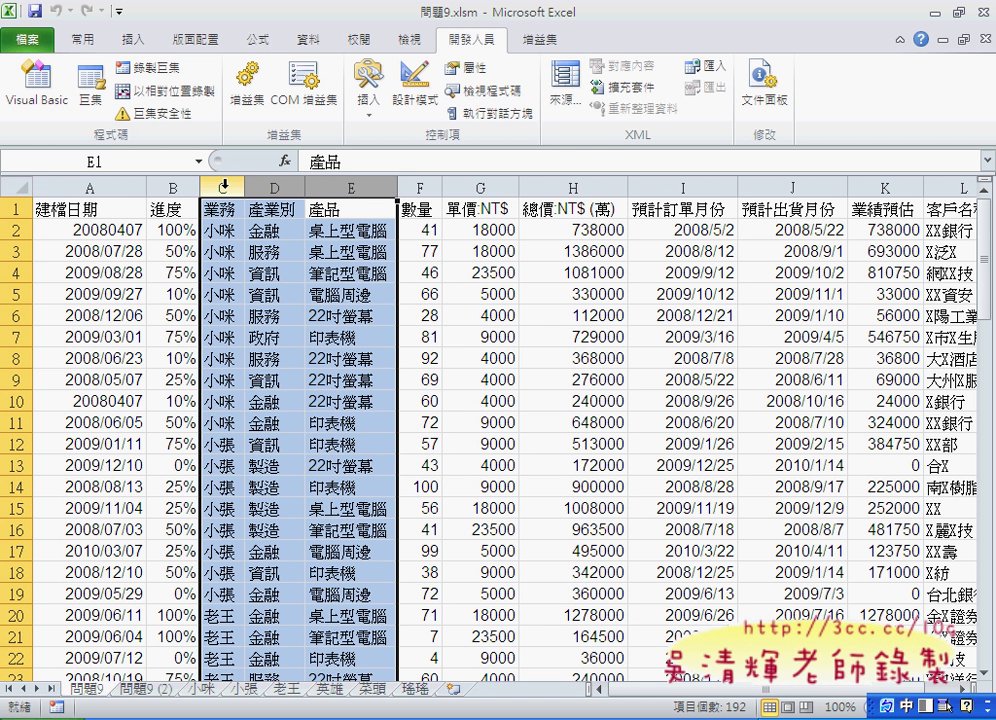
{"action": "left_click", "coordinate": [203, 690]}
{"action": "left_click", "coordinate": [244, 690]}
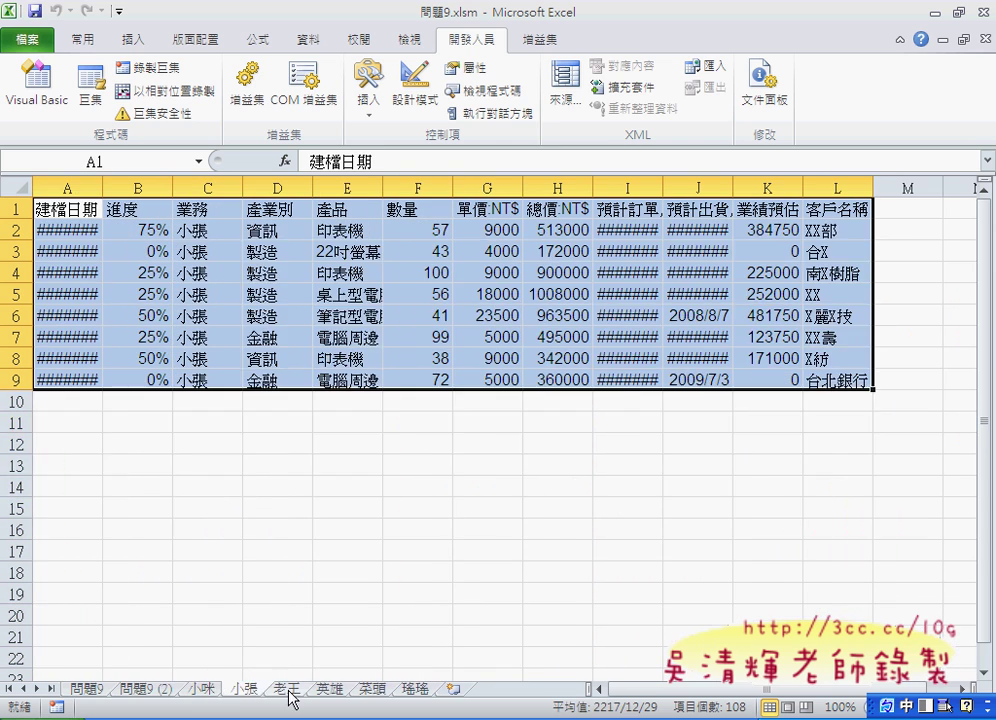
{"action": "left_click", "coordinate": [288, 690]}
{"action": "left_click", "coordinate": [329, 690]}
{"action": "left_click", "coordinate": [372, 690]}
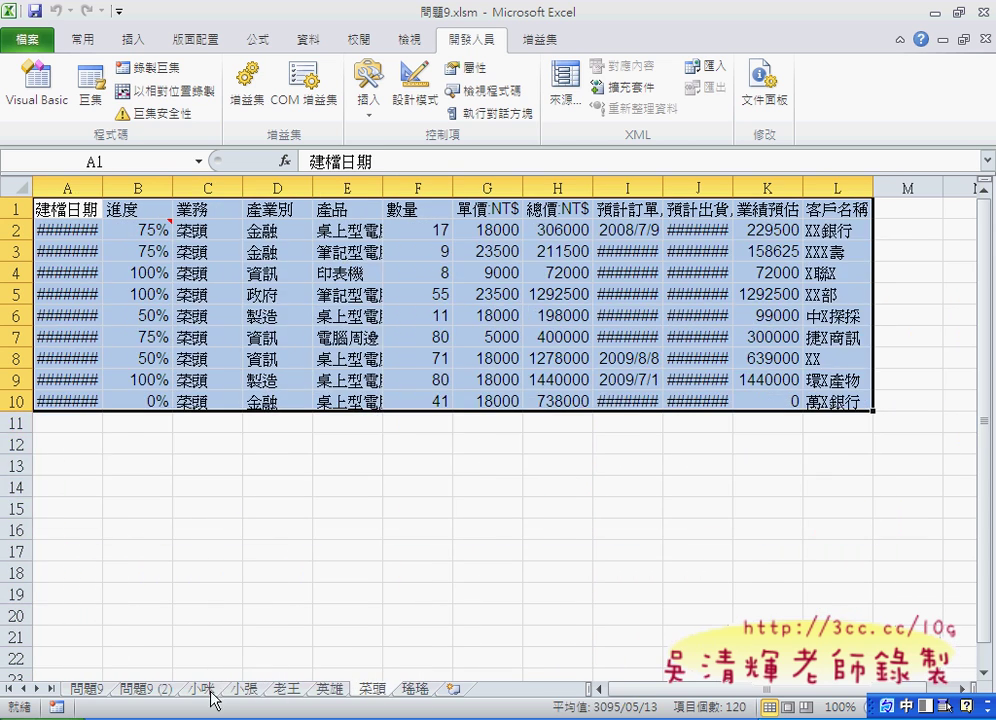
{"action": "left_click", "coordinate": [86, 690]}
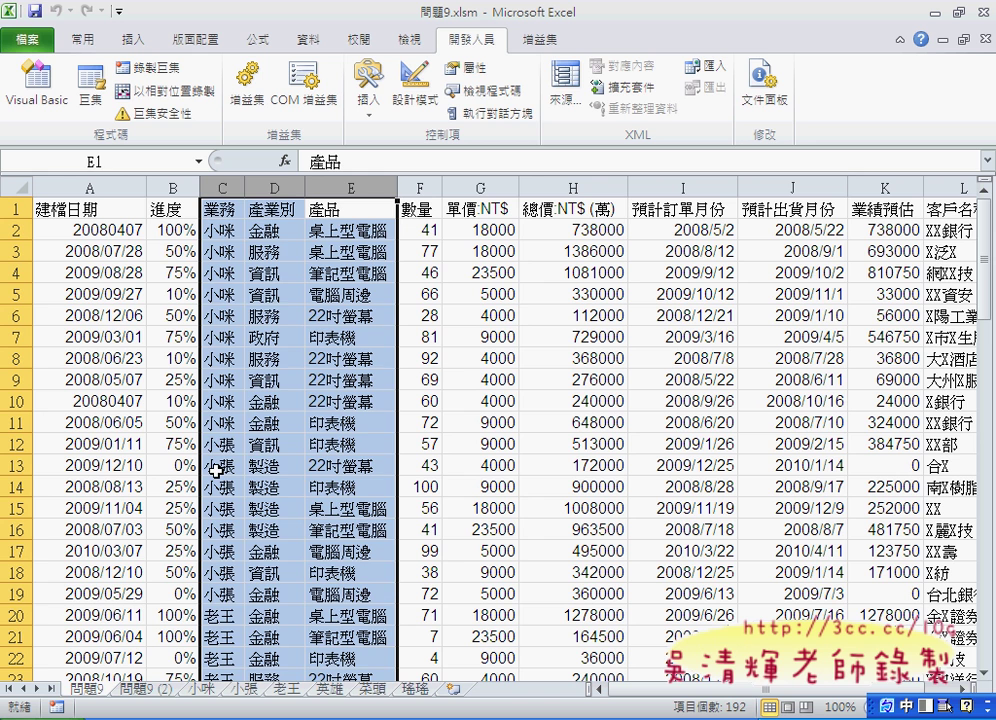
{"action": "left_click", "coordinate": [217, 478]}
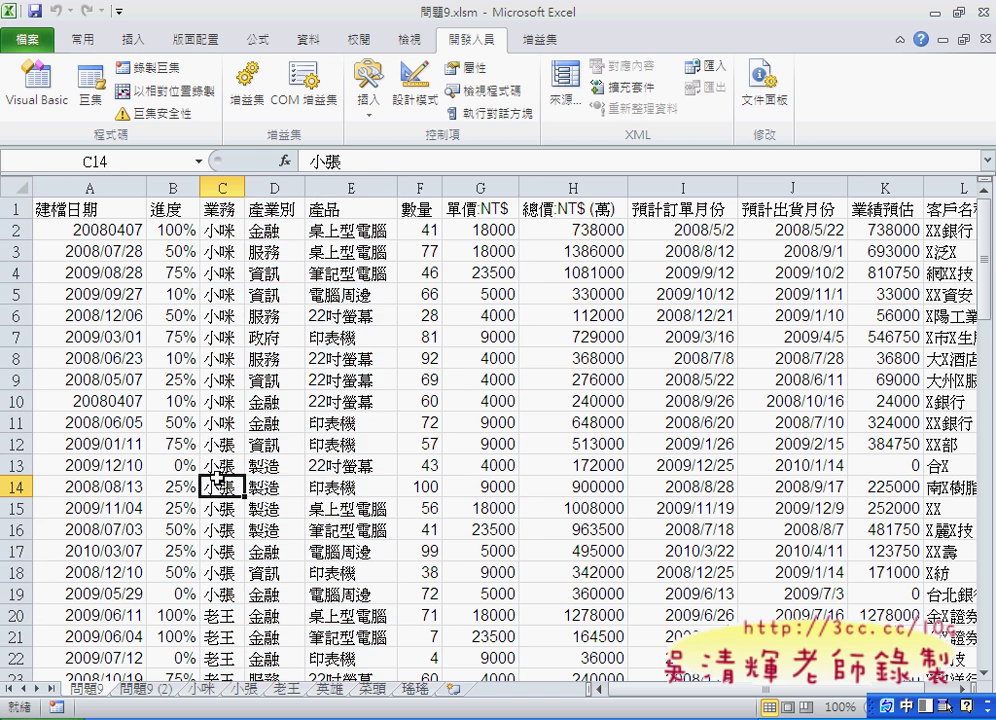
{"action": "scroll", "coordinate": [218, 478], "scroll_direction": "down", "scroll_amount": 7}
{"action": "scroll", "coordinate": [218, 478], "scroll_direction": "up", "scroll_amount": 5}
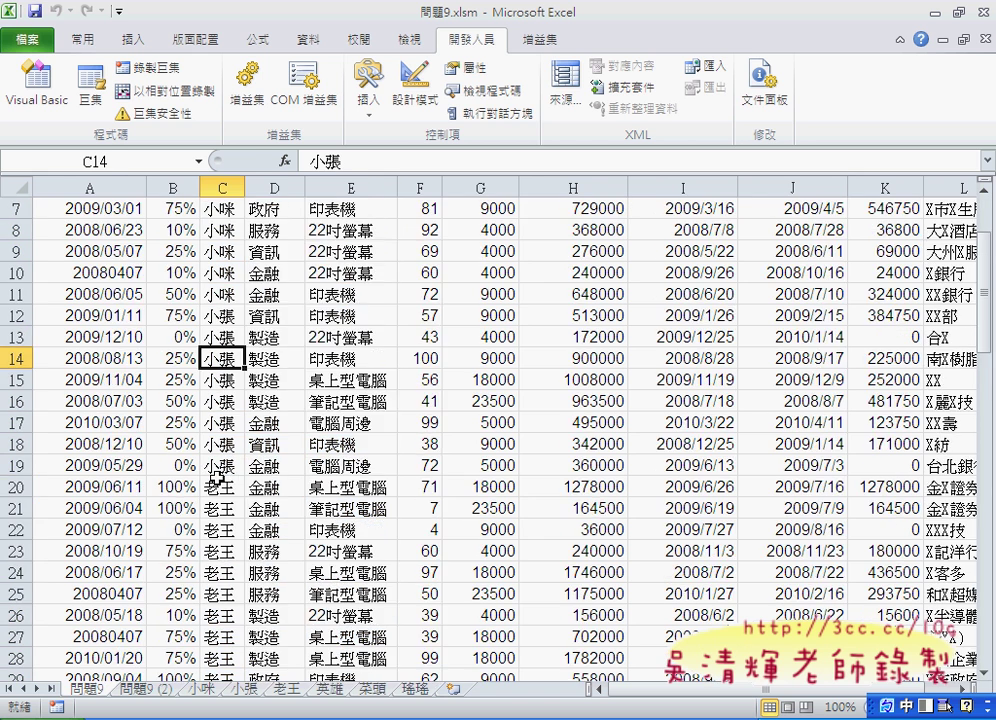
{"action": "scroll", "coordinate": [218, 478], "scroll_direction": "up", "scroll_amount": 2}
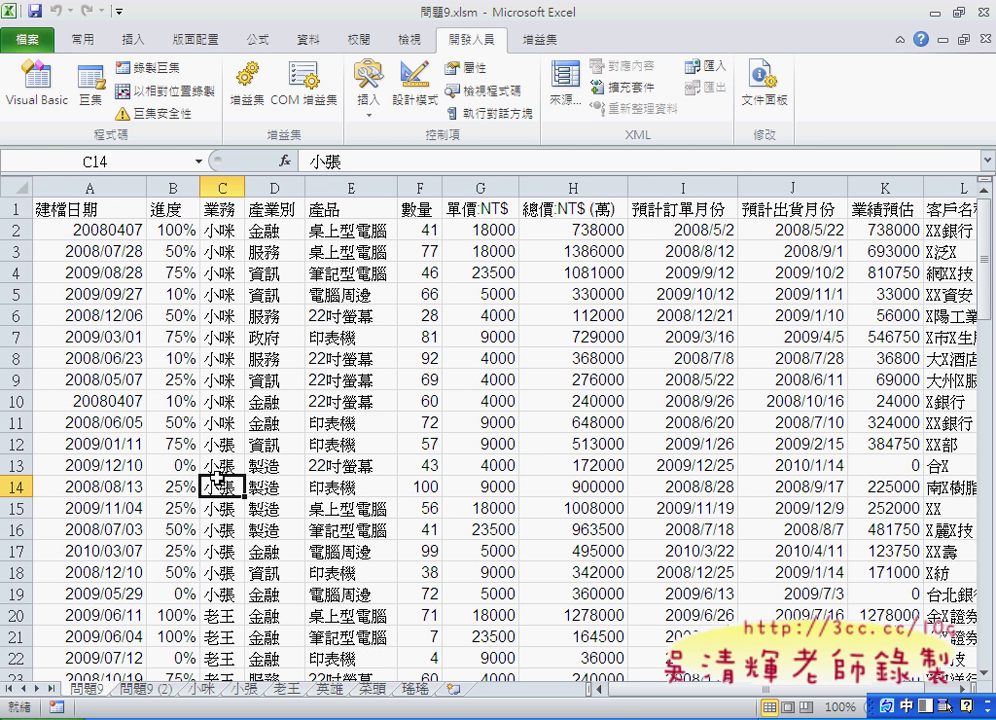
Step: Copy the 問題9 sheet as 問題9 (3), placed before 問題9 (2)
{"action": "right_click", "coordinate": [93, 697]}
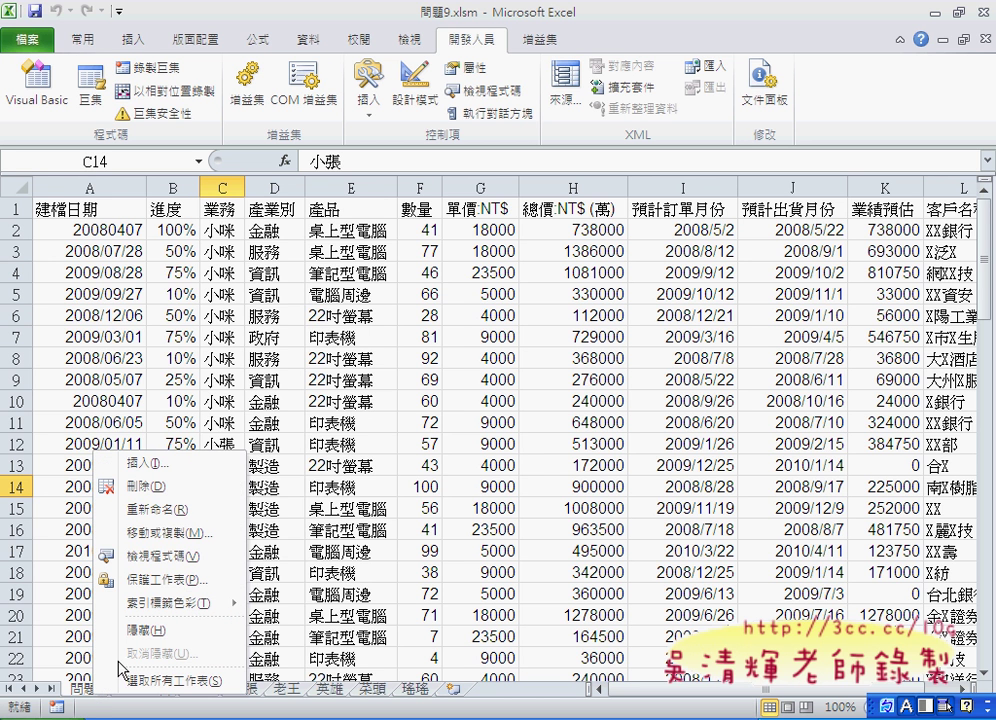
{"action": "left_click", "coordinate": [168, 535]}
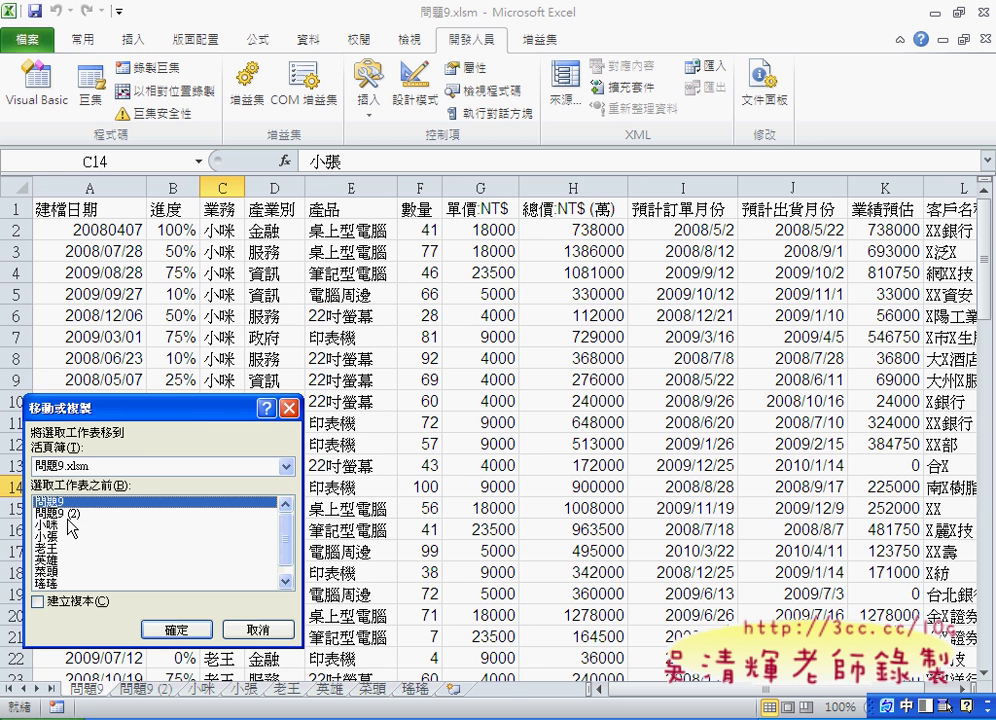
{"action": "left_click", "coordinate": [67, 514]}
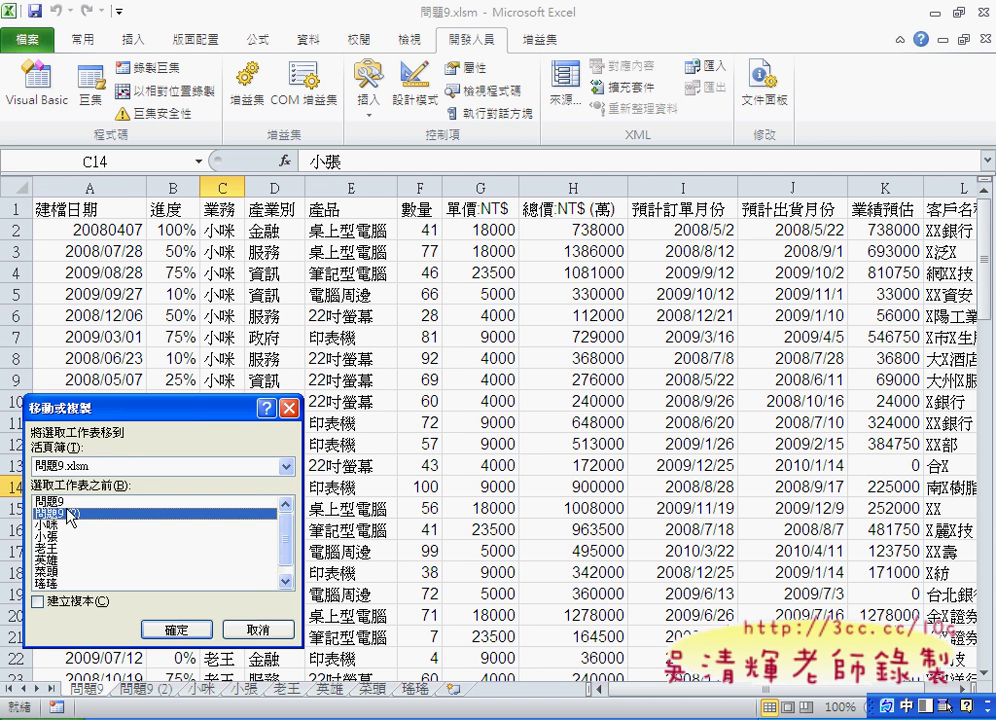
{"action": "left_click", "coordinate": [40, 602]}
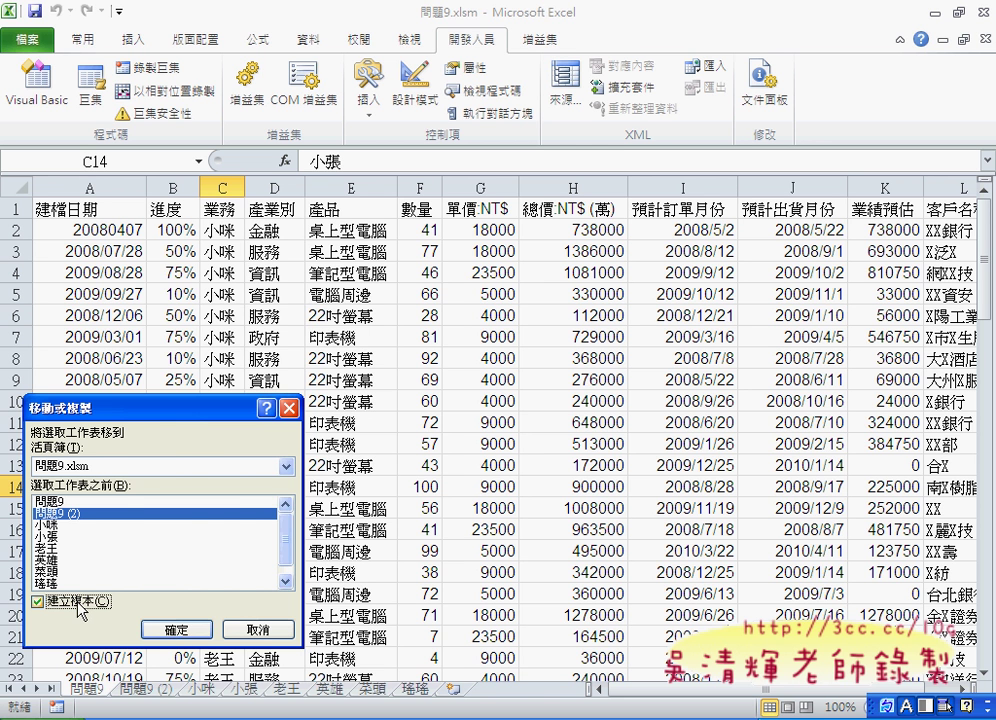
{"action": "left_click", "coordinate": [176, 629]}
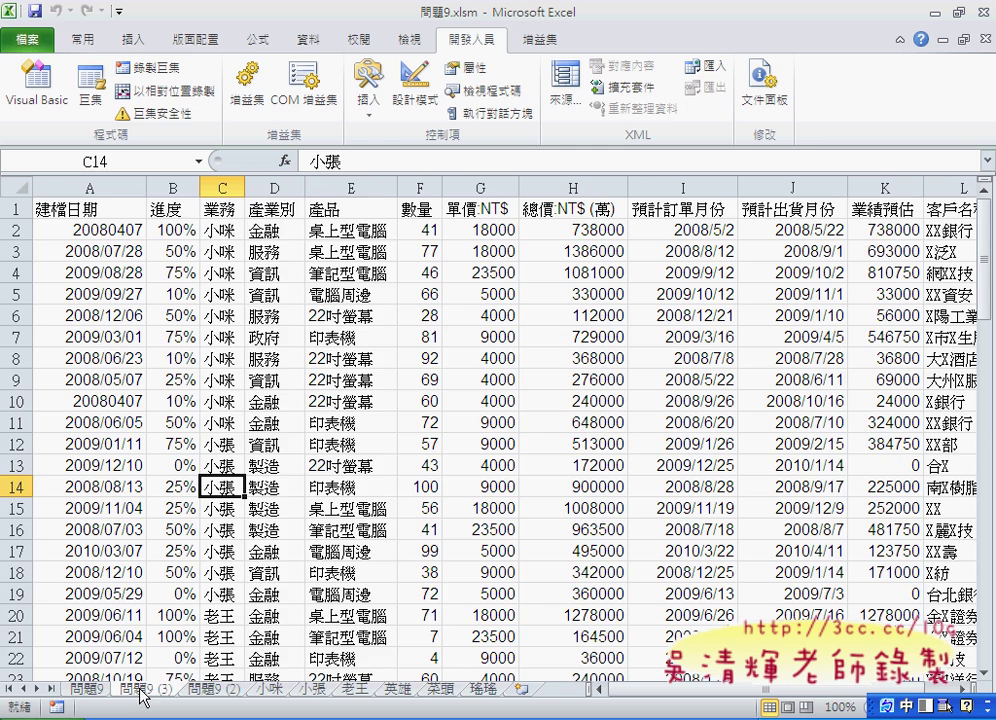
Step: Select the whole 業務 column C on sheet 問題9 (3)
{"action": "scroll", "coordinate": [199, 510], "scroll_direction": "down", "scroll_amount": 1}
{"action": "scroll", "coordinate": [199, 508], "scroll_direction": "down", "scroll_amount": 5}
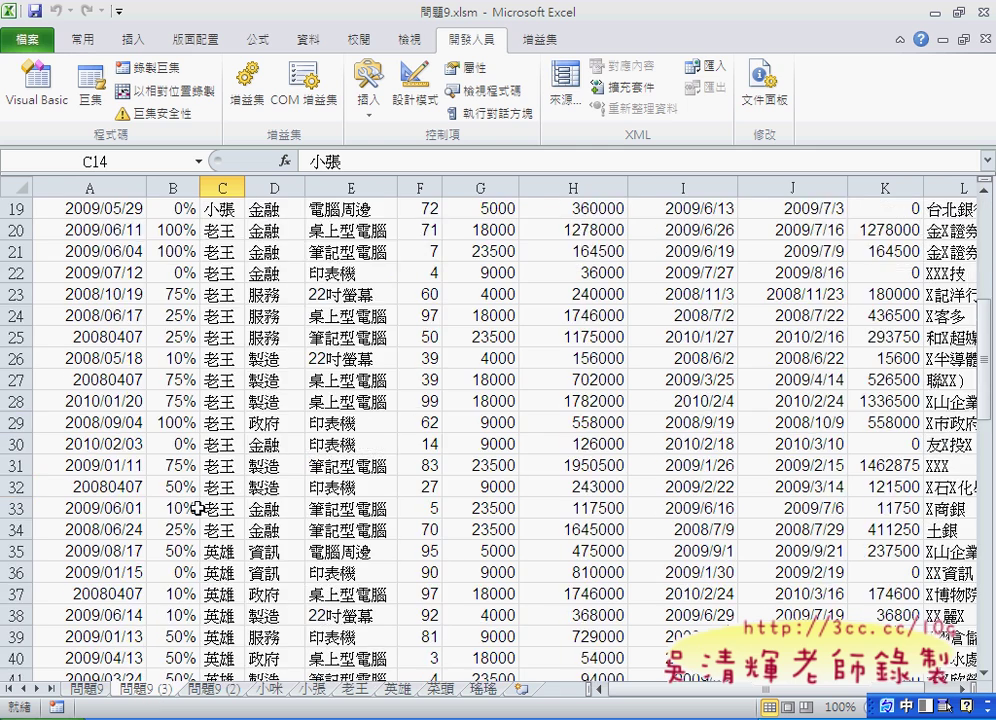
{"action": "scroll", "coordinate": [199, 508], "scroll_direction": "down", "scroll_amount": 6}
{"action": "scroll", "coordinate": [199, 508], "scroll_direction": "down", "scroll_amount": 6}
{"action": "scroll", "coordinate": [199, 508], "scroll_direction": "up", "scroll_amount": 4}
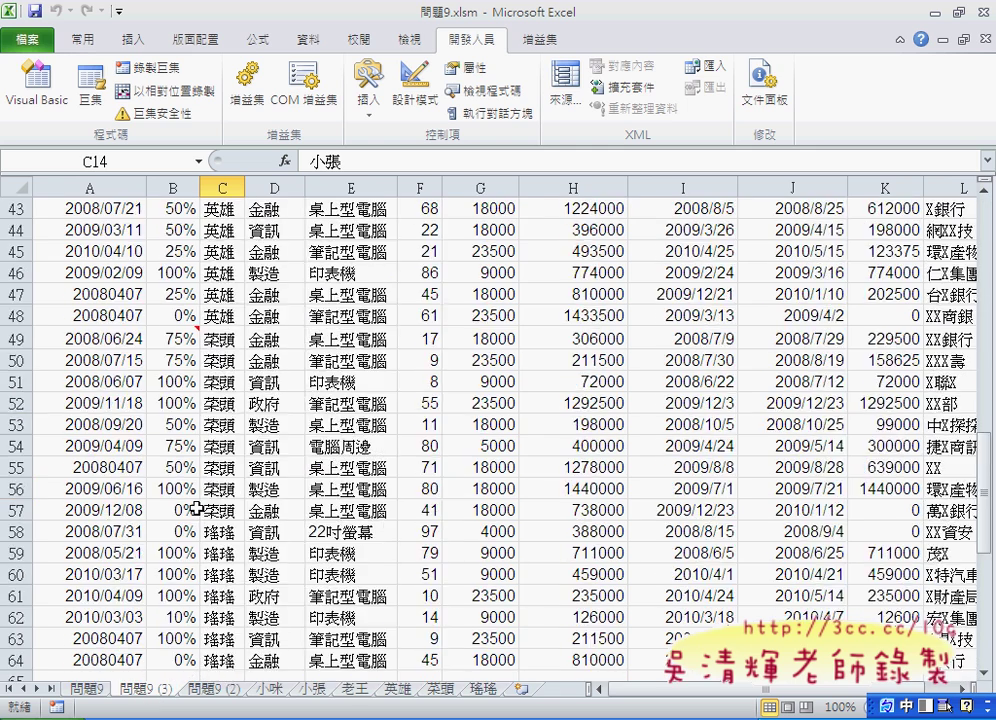
{"action": "scroll", "coordinate": [199, 508], "scroll_direction": "up", "scroll_amount": 13}
{"action": "scroll", "coordinate": [208, 361], "scroll_direction": "up", "scroll_amount": 1}
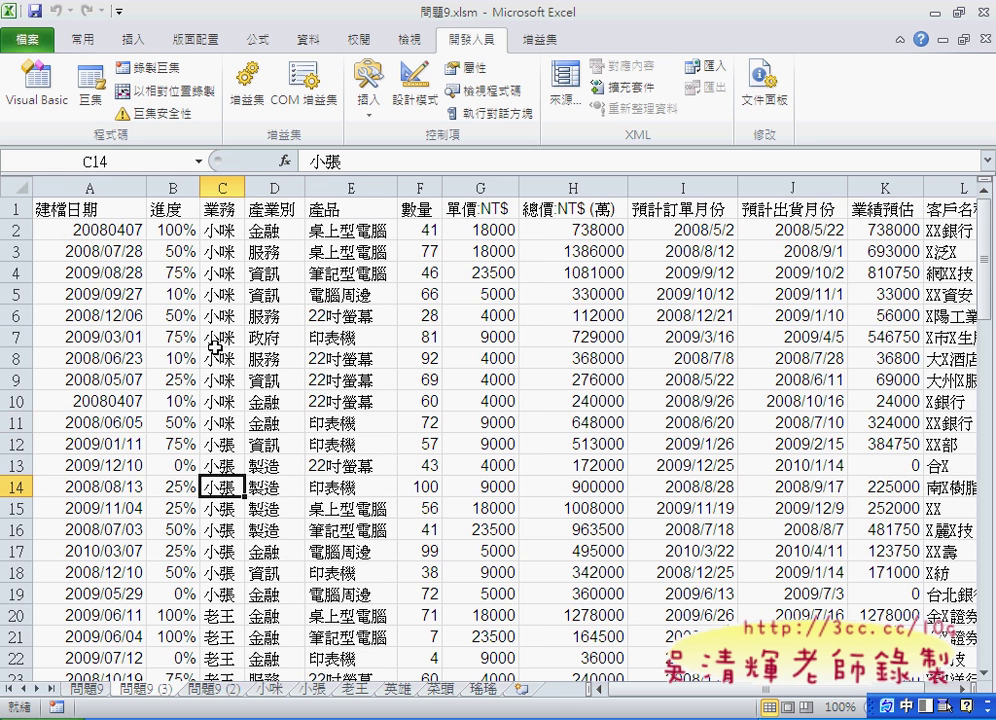
{"action": "left_click", "coordinate": [214, 341]}
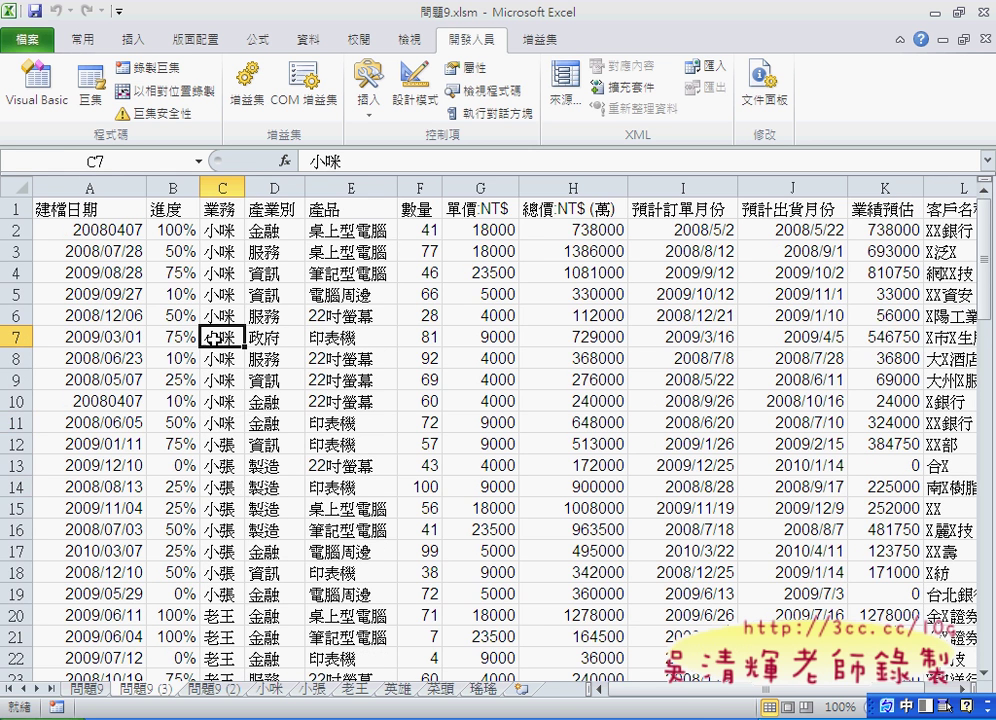
{"action": "left_click", "coordinate": [214, 188]}
Step: Sort the table Z to A by 業務, expanding the sort to all columns
{"action": "left_click", "coordinate": [314, 42]}
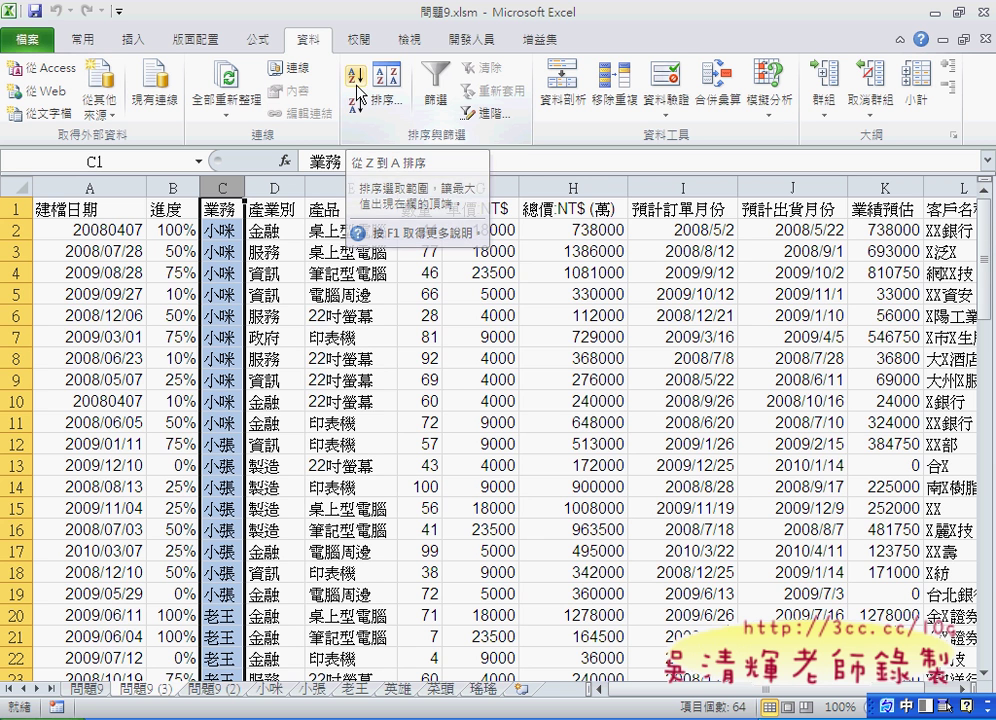
{"action": "left_click", "coordinate": [357, 110]}
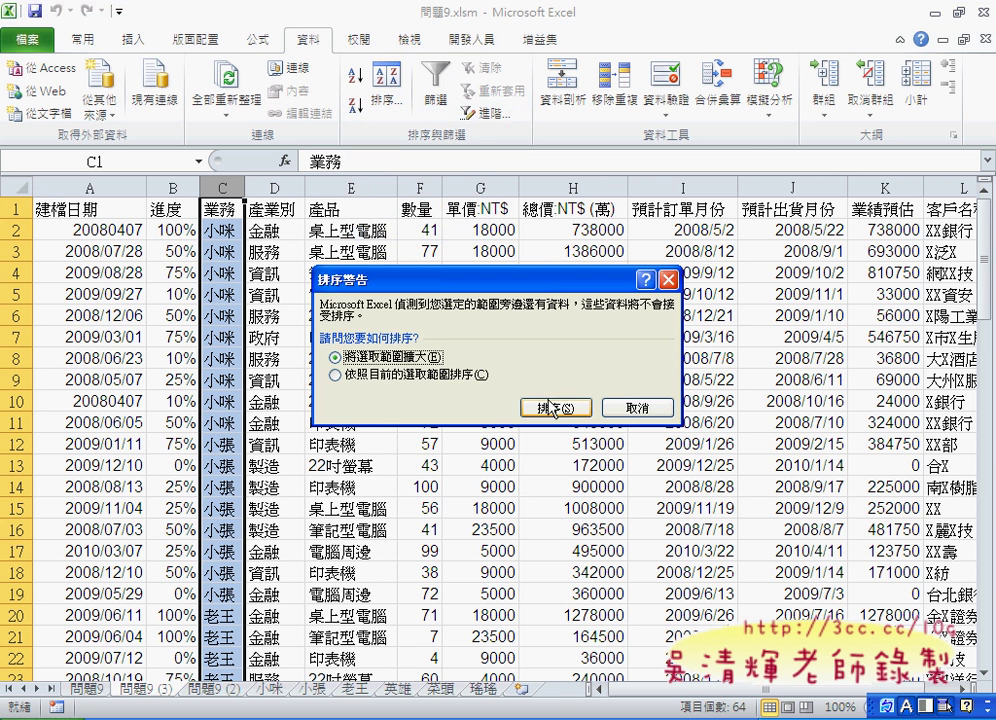
{"action": "left_click", "coordinate": [555, 408]}
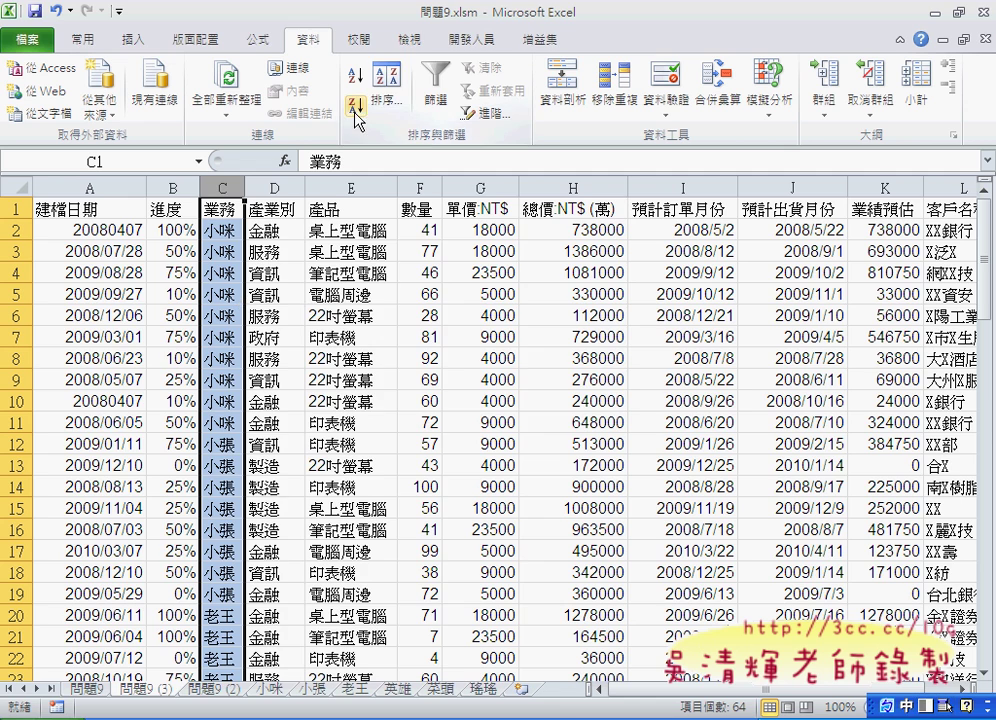
{"action": "left_click", "coordinate": [357, 110]}
{"action": "left_click", "coordinate": [430, 408]}
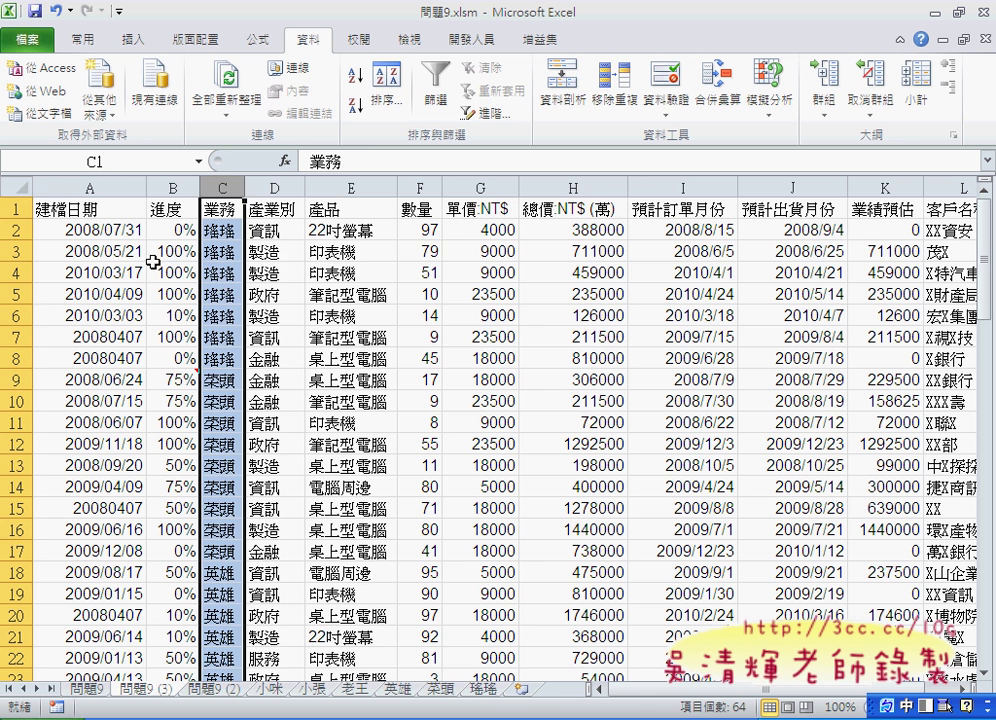
{"action": "mouse_move", "coordinate": [16, 251]}
{"action": "left_mouse_down"}
{"action": "mouse_move", "coordinate": [15, 380]}
{"action": "mouse_move", "coordinate": [15, 358]}
{"action": "left_mouse_up"}
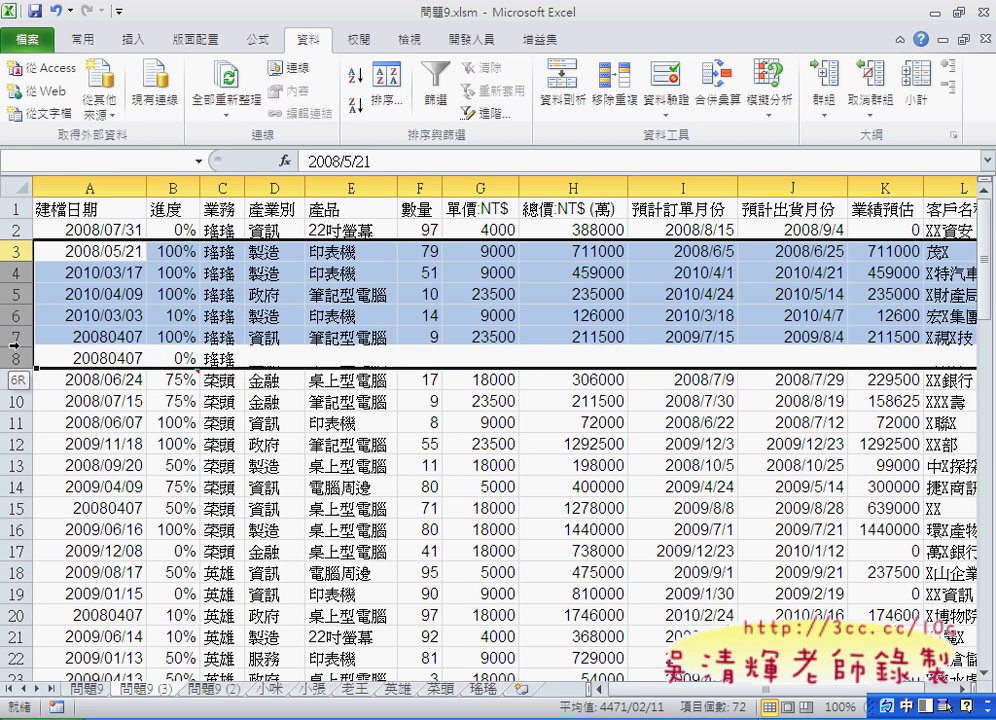
{"action": "right_click", "coordinate": [314, 289]}
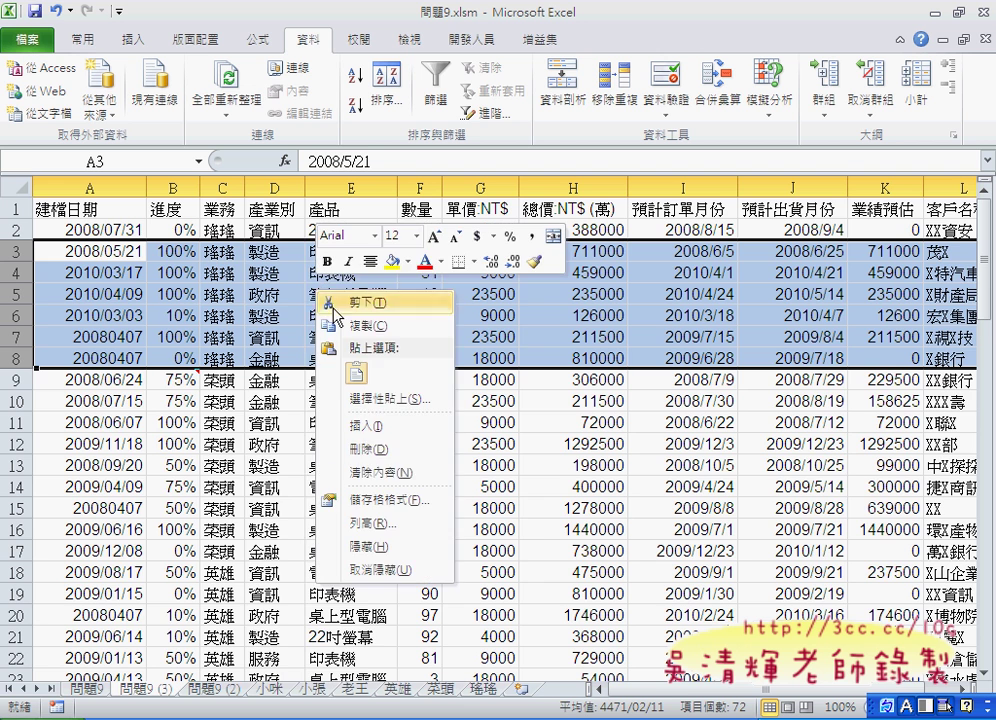
{"action": "left_click", "coordinate": [378, 450]}
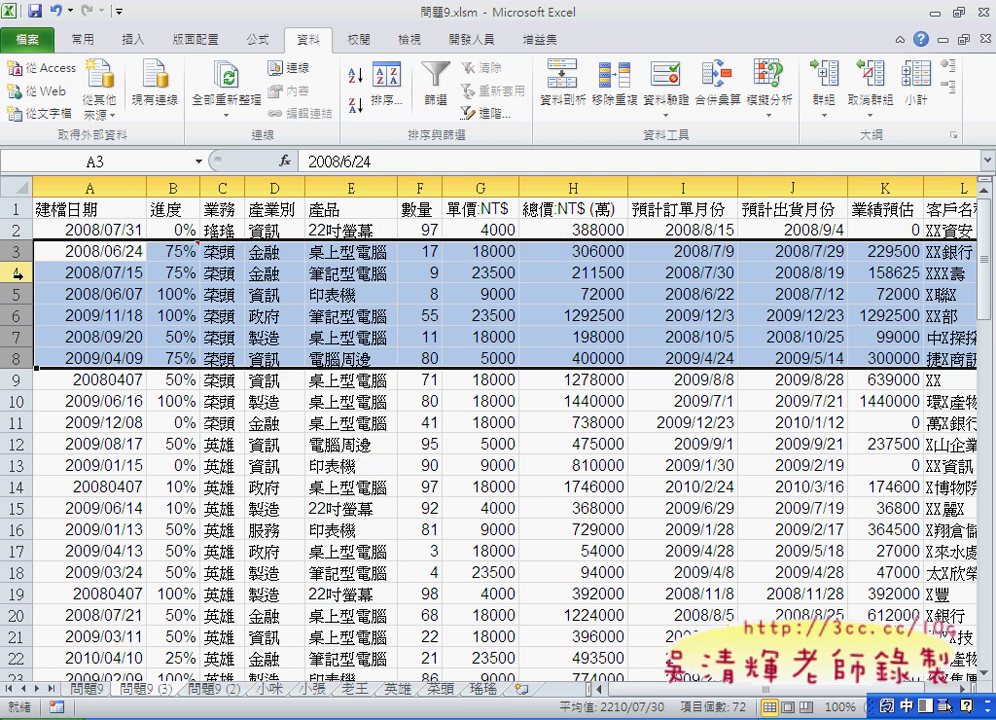
{"action": "left_click_drag", "start_coordinate": [18, 270], "coordinate": [22, 422]}
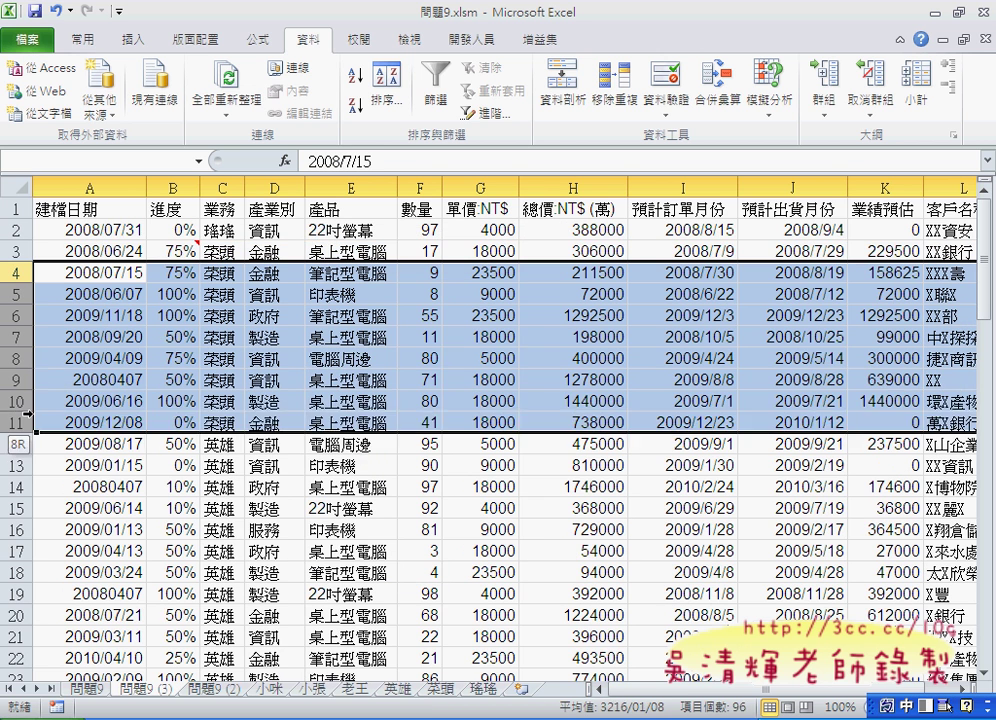
{"action": "right_click", "coordinate": [226, 362]}
{"action": "left_click", "coordinate": [300, 518]}
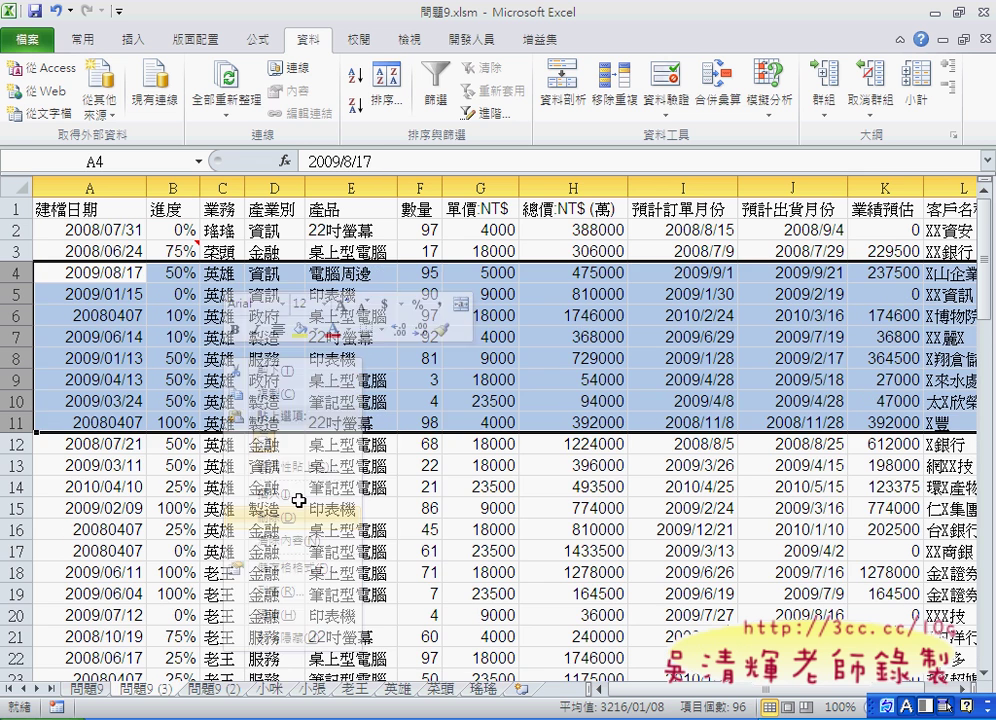
{"action": "left_click_drag", "start_coordinate": [20, 296], "coordinate": [54, 529]}
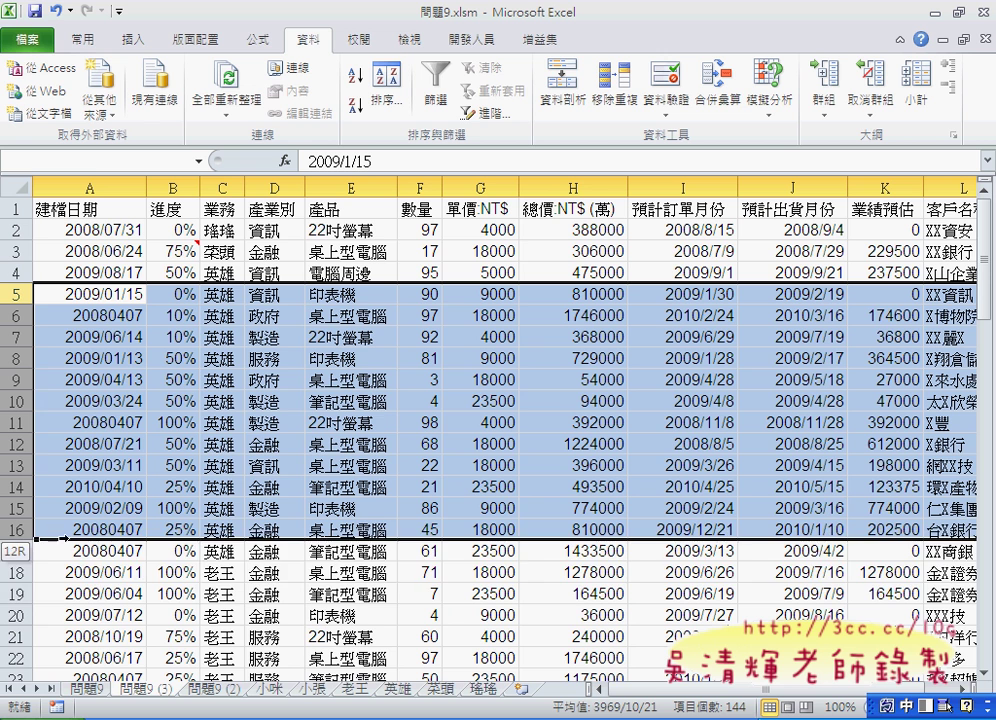
{"action": "left_click_drag", "start_coordinate": [54, 538], "coordinate": [20, 552]}
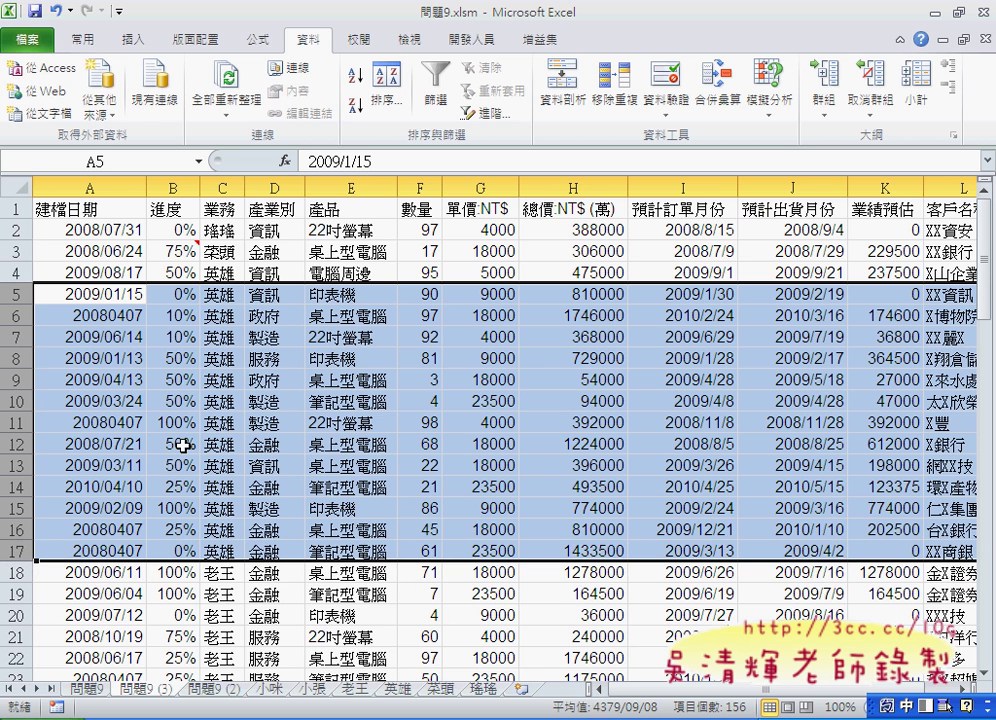
{"action": "key", "text": "ctrl+z"}
{"action": "key", "text": "ctrl+z"}
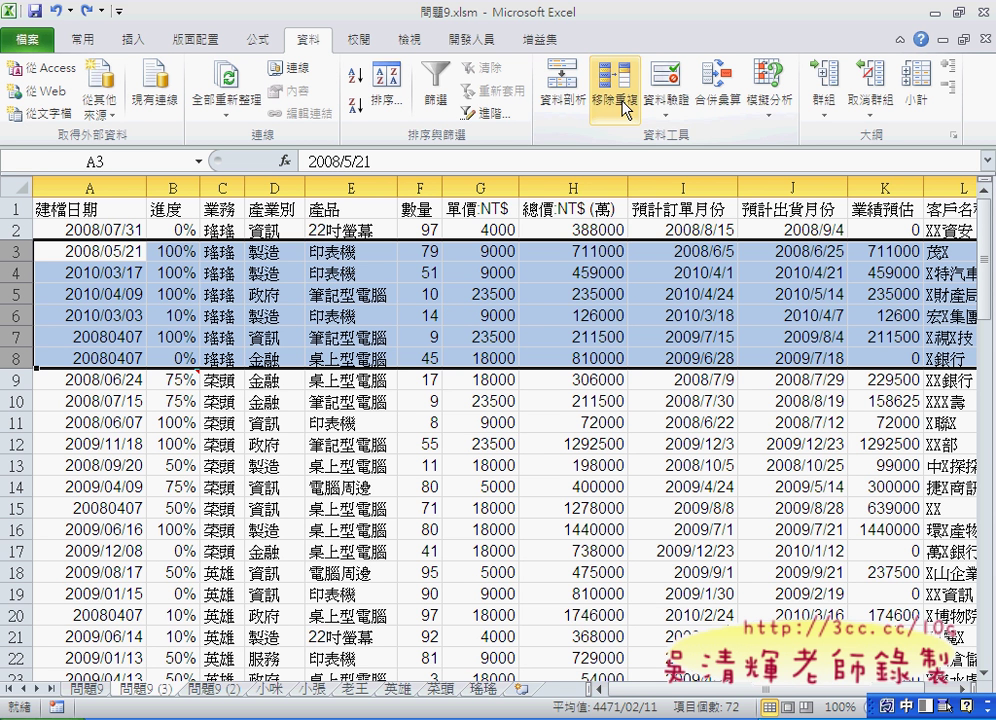
{"action": "left_click", "coordinate": [222, 294]}
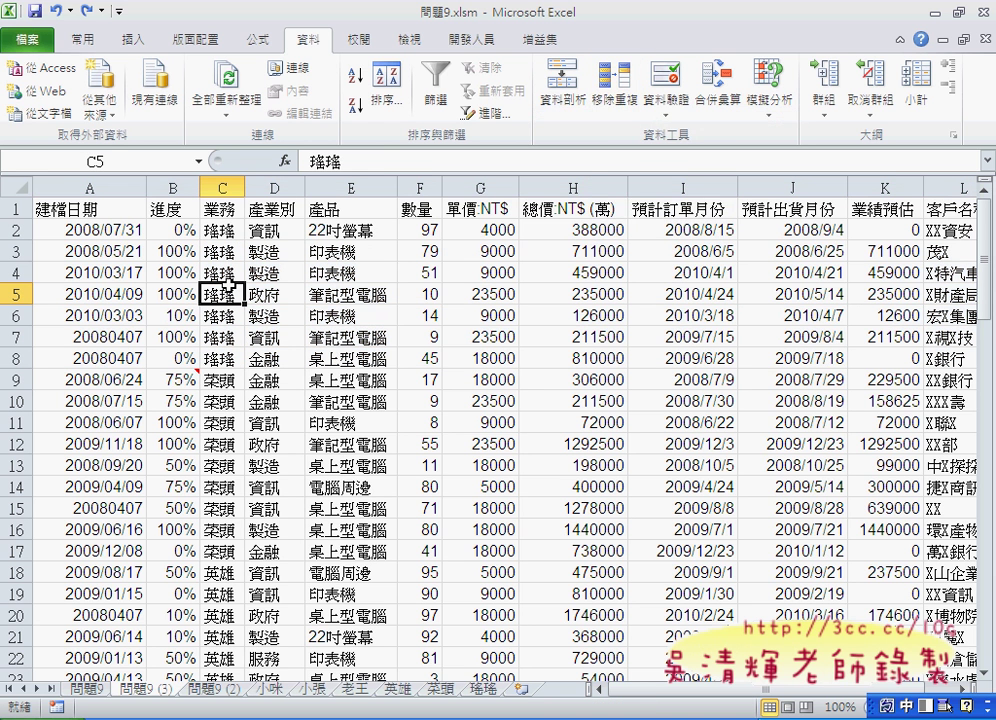
{"action": "left_click", "coordinate": [624, 104]}
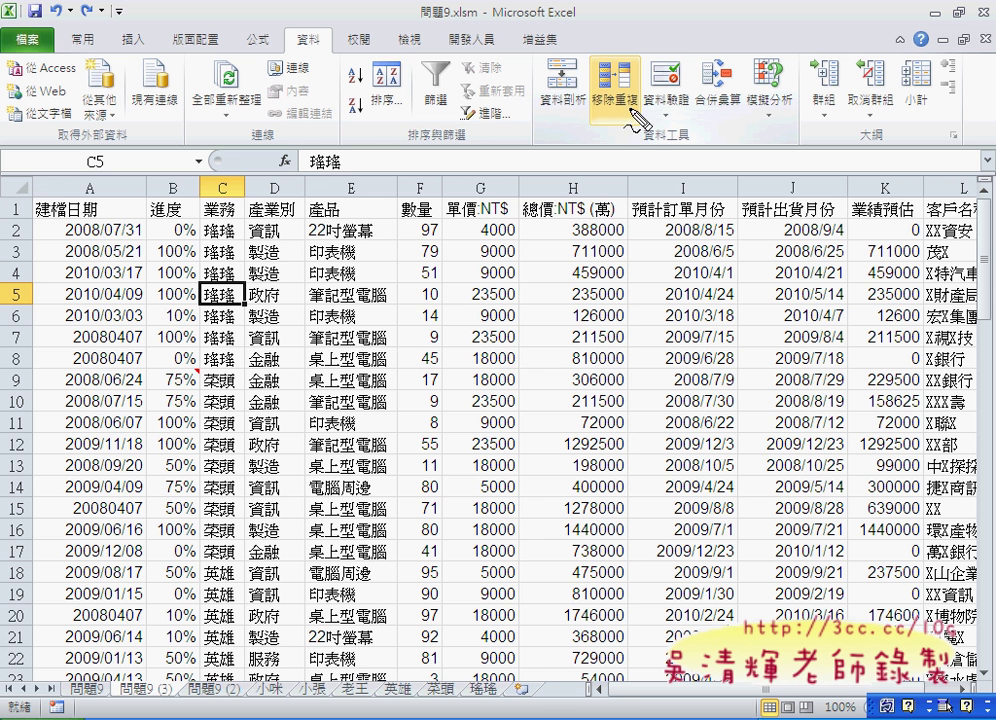
{"action": "left_click_drag", "start_coordinate": [632, 116], "coordinate": [648, 98]}
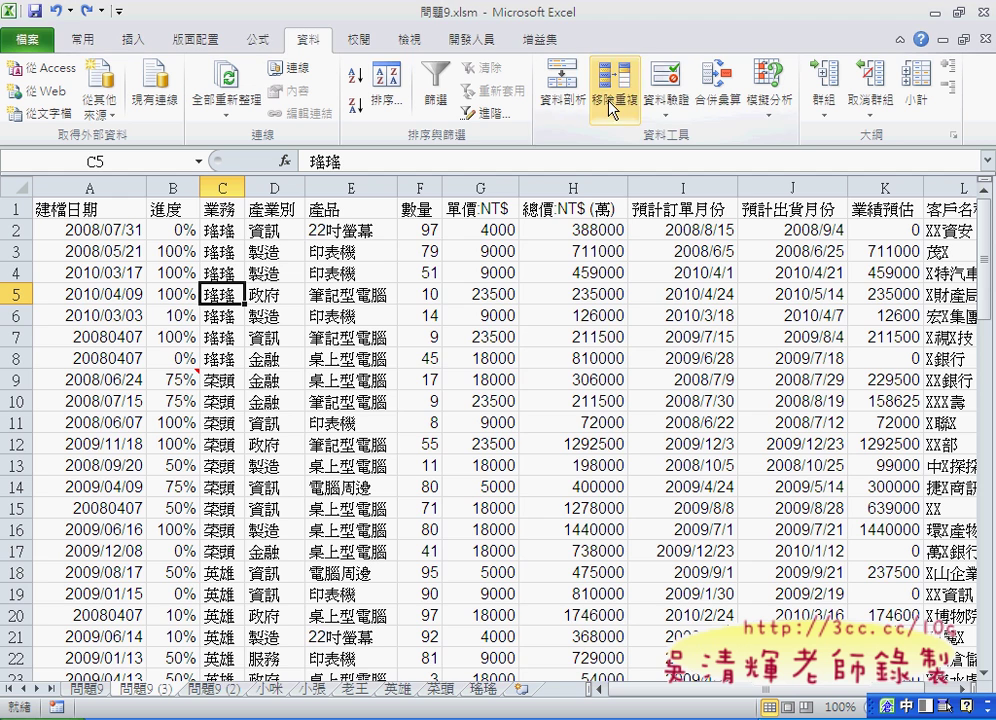
Step: Remove duplicates comparing only 業務, leaving 6 unique rows, then return to sheet 問題9
{"action": "left_click", "coordinate": [614, 90]}
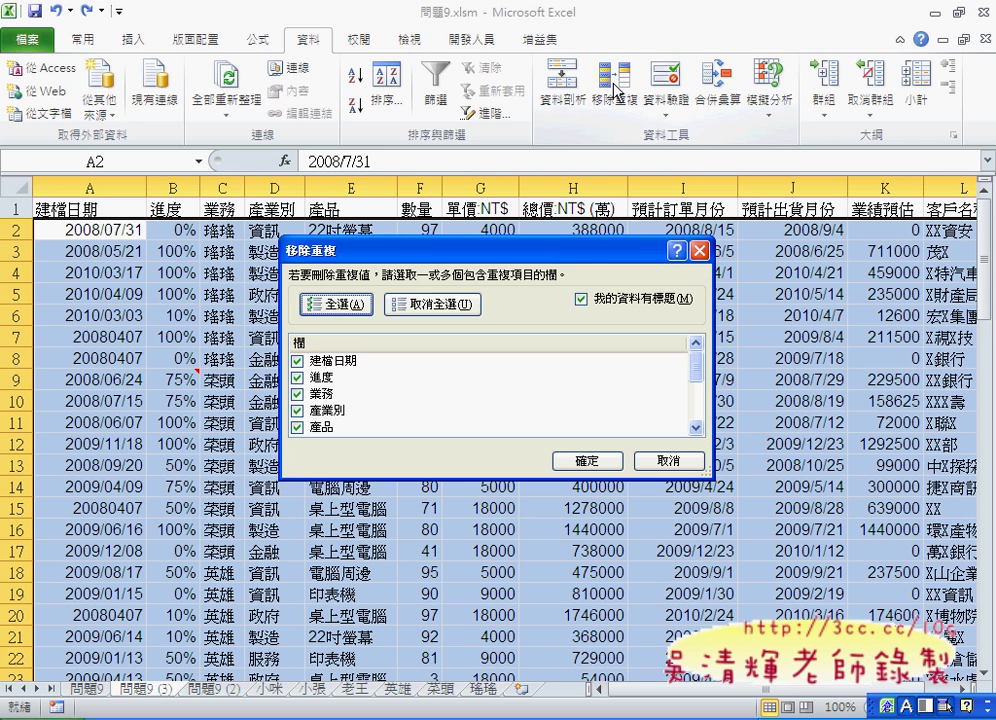
{"action": "left_click", "coordinate": [434, 310]}
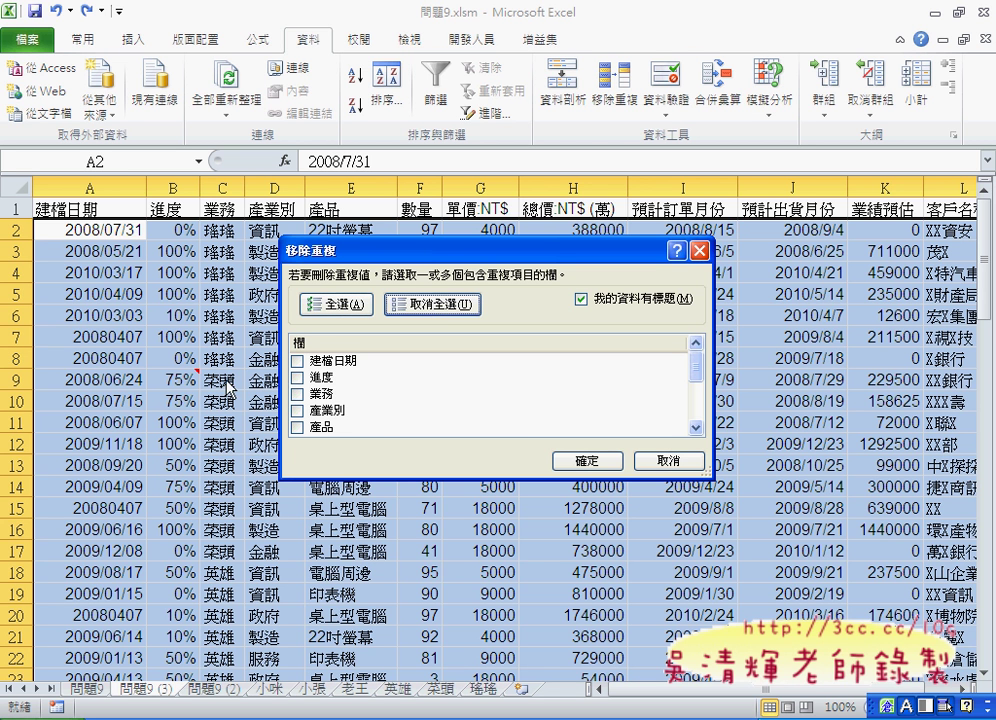
{"action": "left_click", "coordinate": [297, 395]}
{"action": "left_click", "coordinate": [587, 461]}
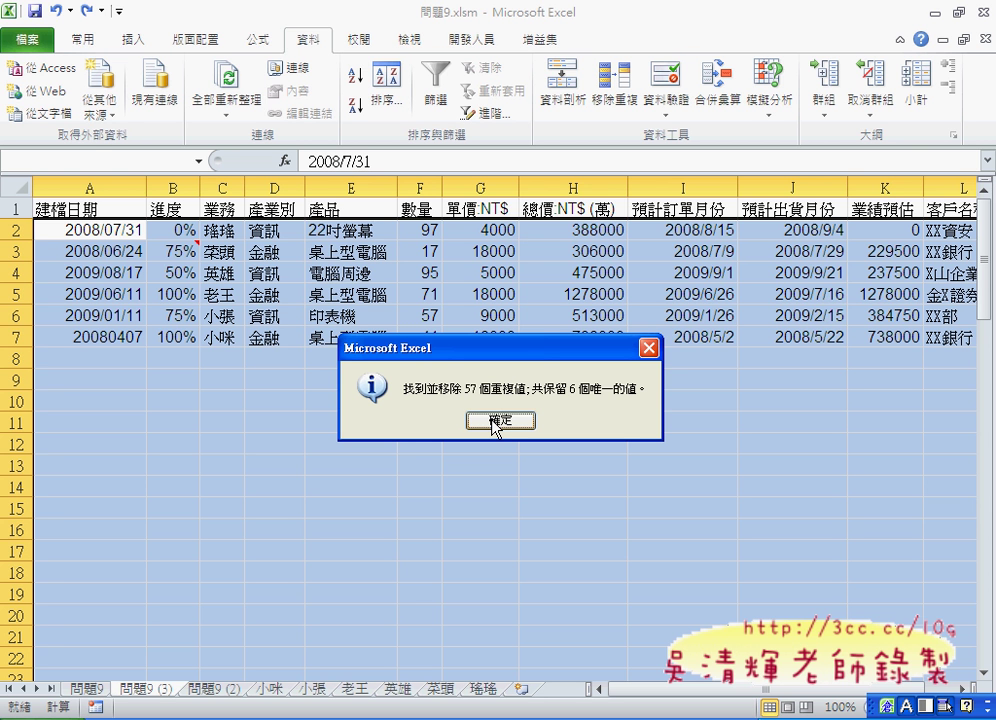
{"action": "left_click", "coordinate": [496, 421]}
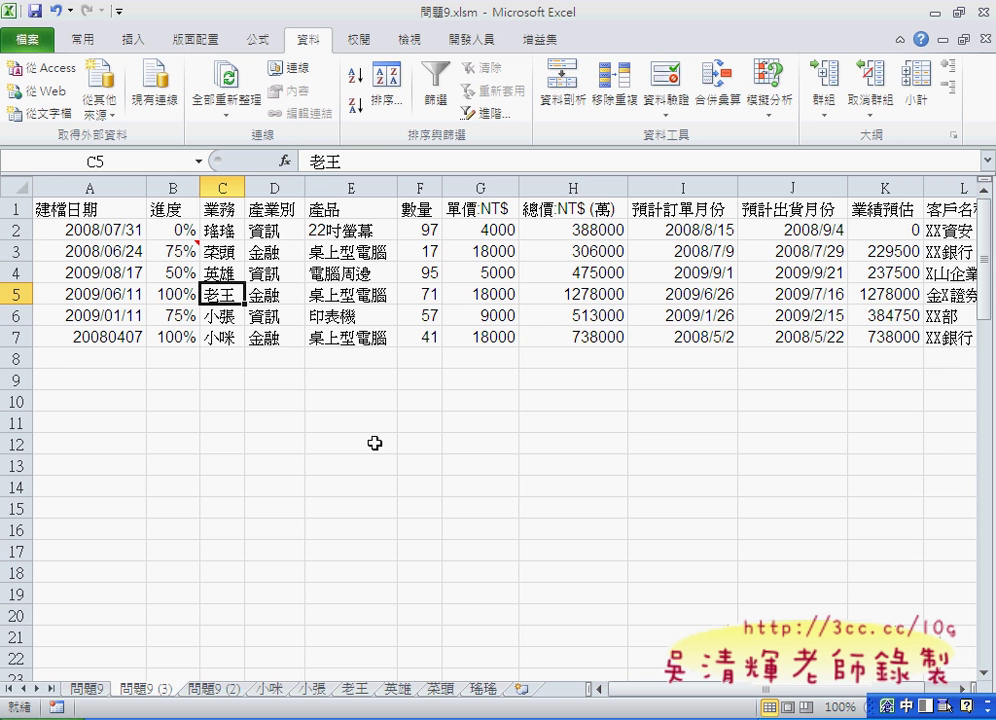
{"action": "left_click", "coordinate": [222, 229]}
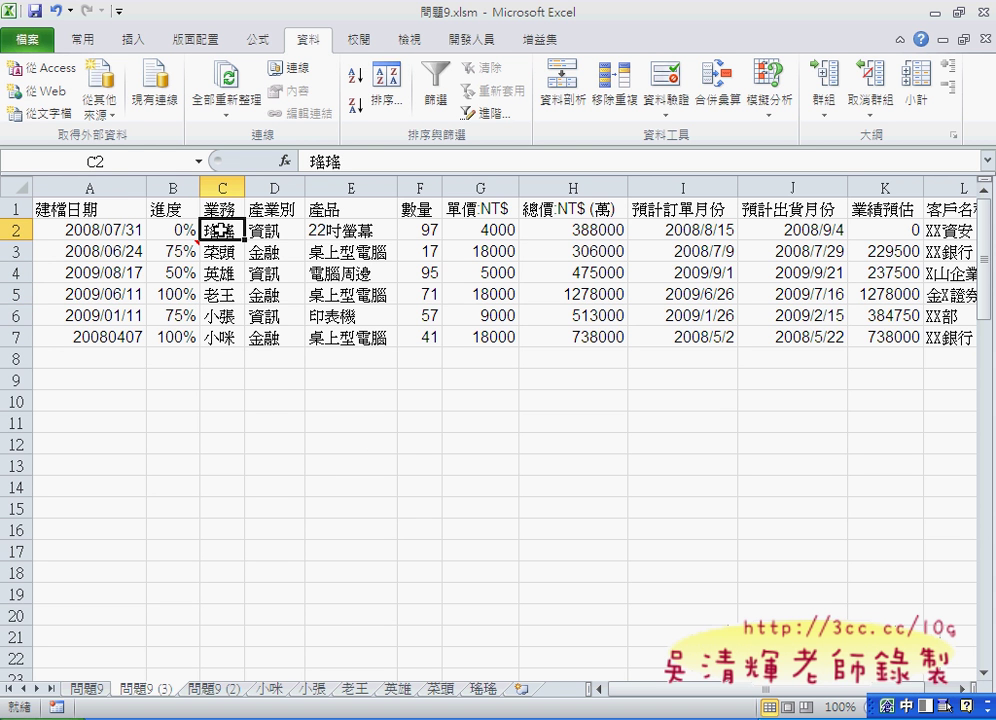
{"action": "left_click", "coordinate": [88, 690]}
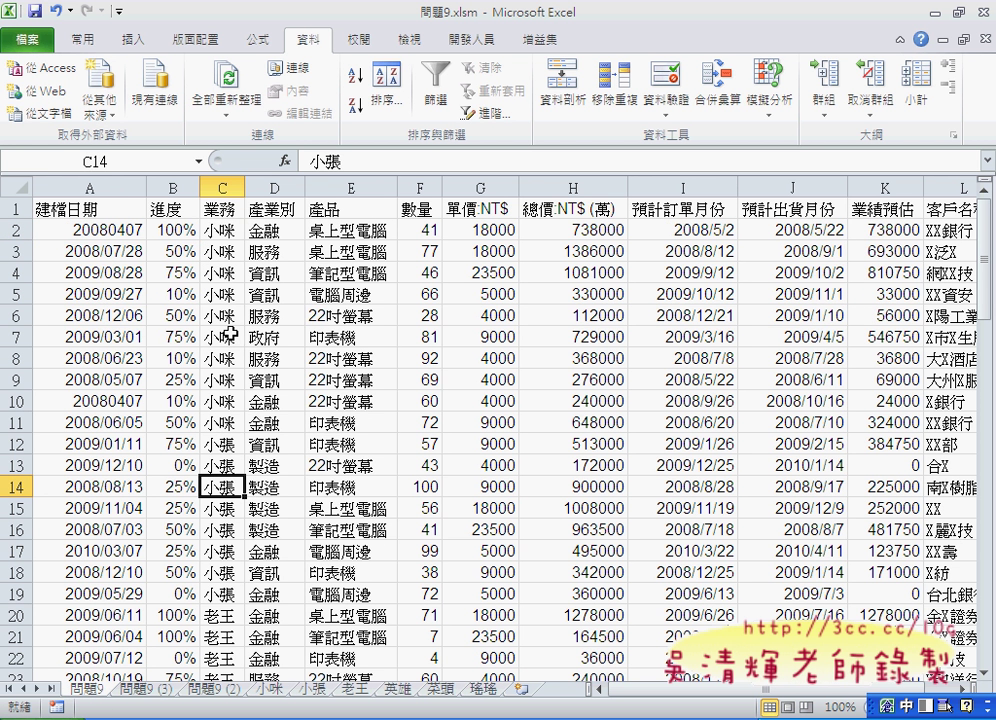
Step: Filter 問題9 on 業務 to the first salesperson's 10 records, then open their sheet
{"action": "left_click", "coordinate": [222, 208]}
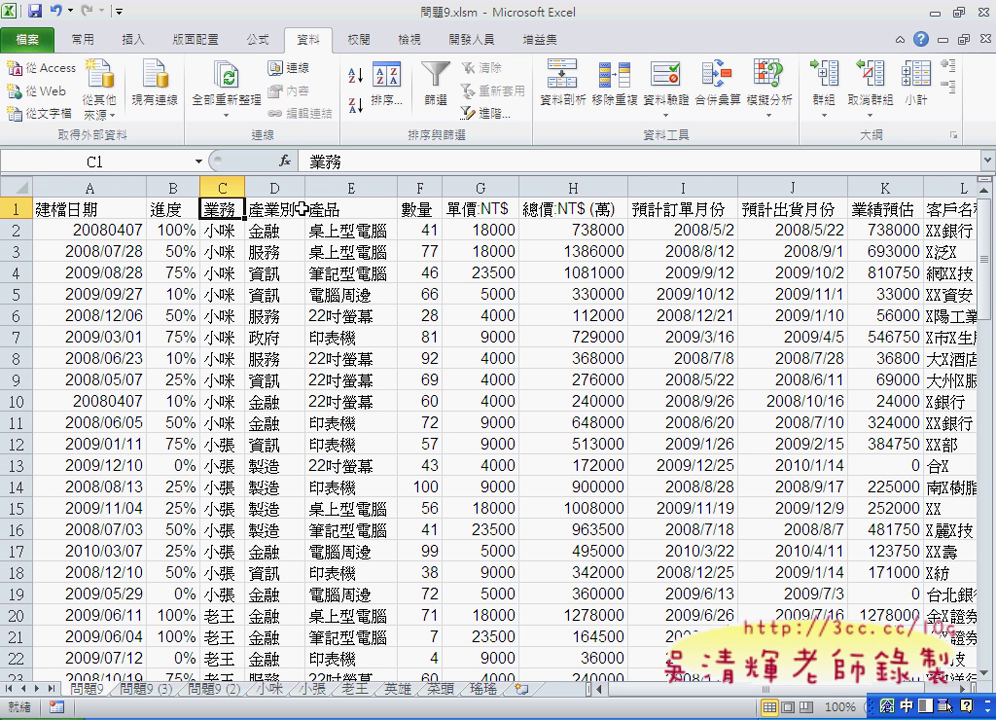
{"action": "left_click", "coordinate": [438, 105]}
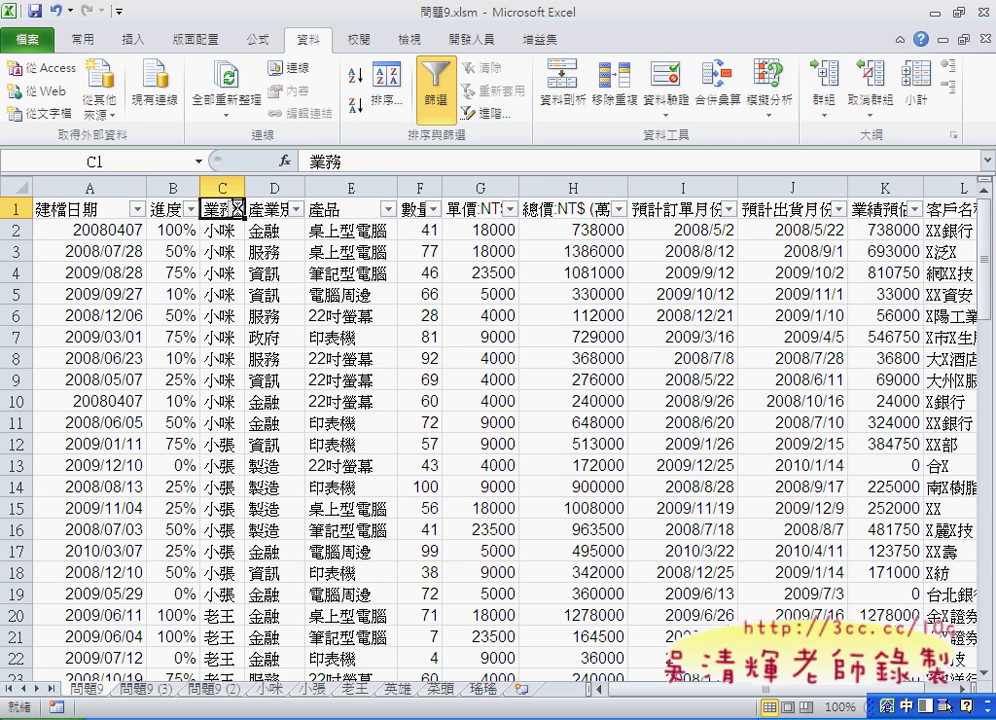
{"action": "left_click", "coordinate": [237, 208]}
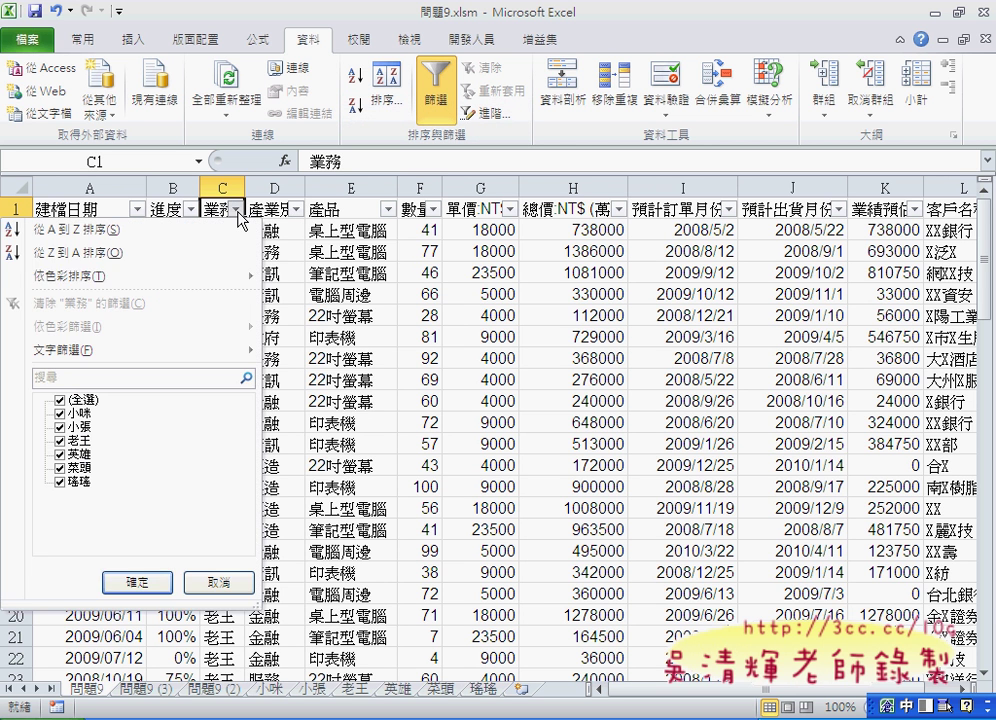
{"action": "left_click", "coordinate": [61, 400]}
{"action": "left_click", "coordinate": [64, 413]}
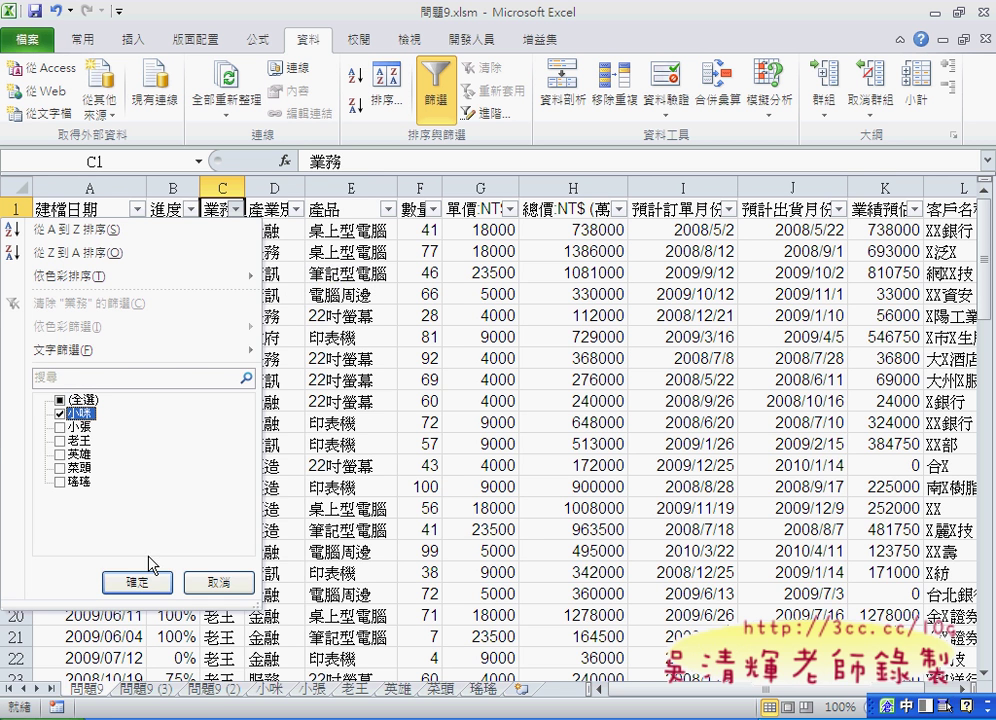
{"action": "left_click", "coordinate": [137, 581]}
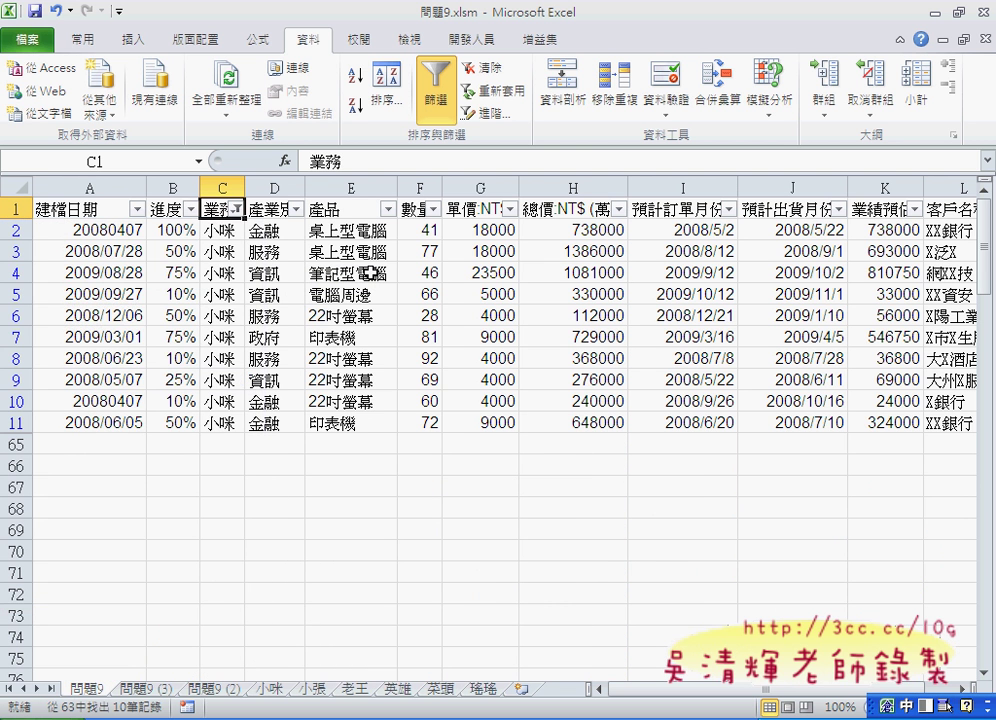
{"action": "left_click", "coordinate": [274, 690]}
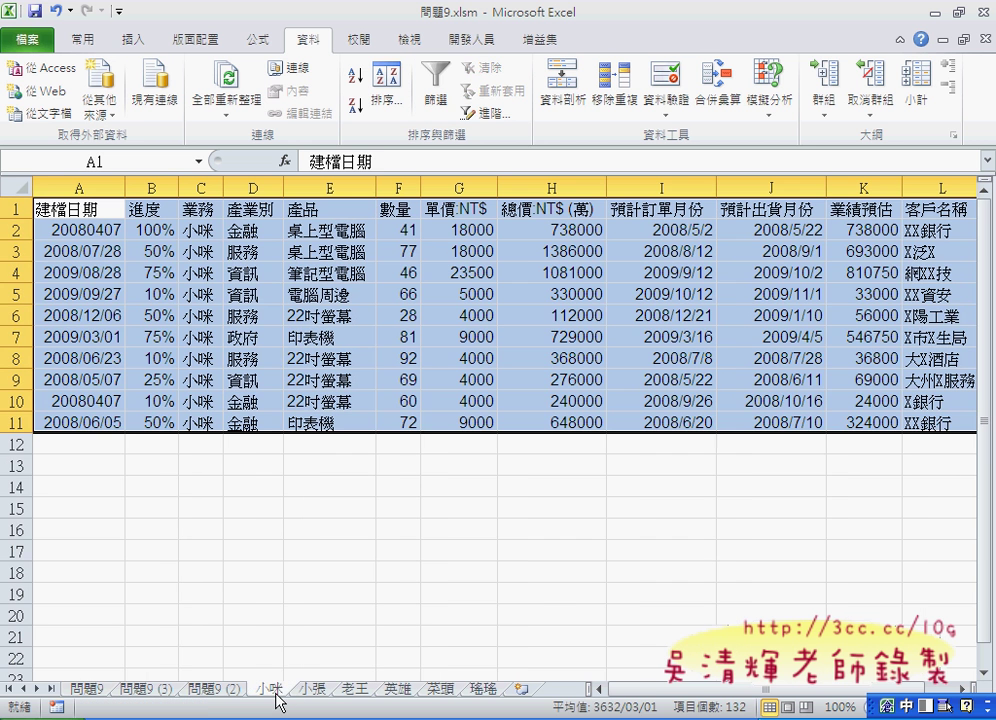